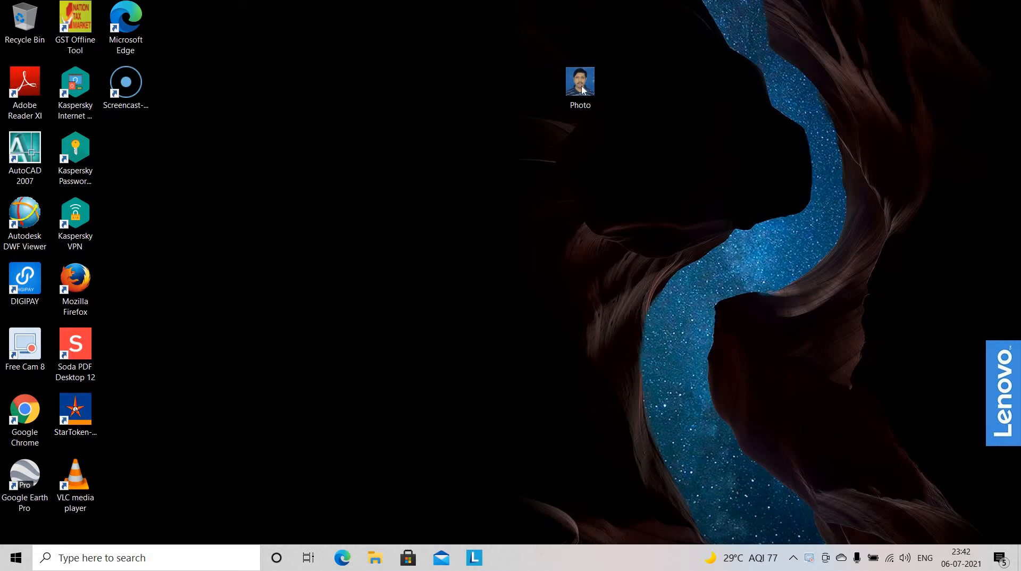
Reposition the Photo image on the desktop and open it in Paint
left_click_drag(580, 84, 500, 88)
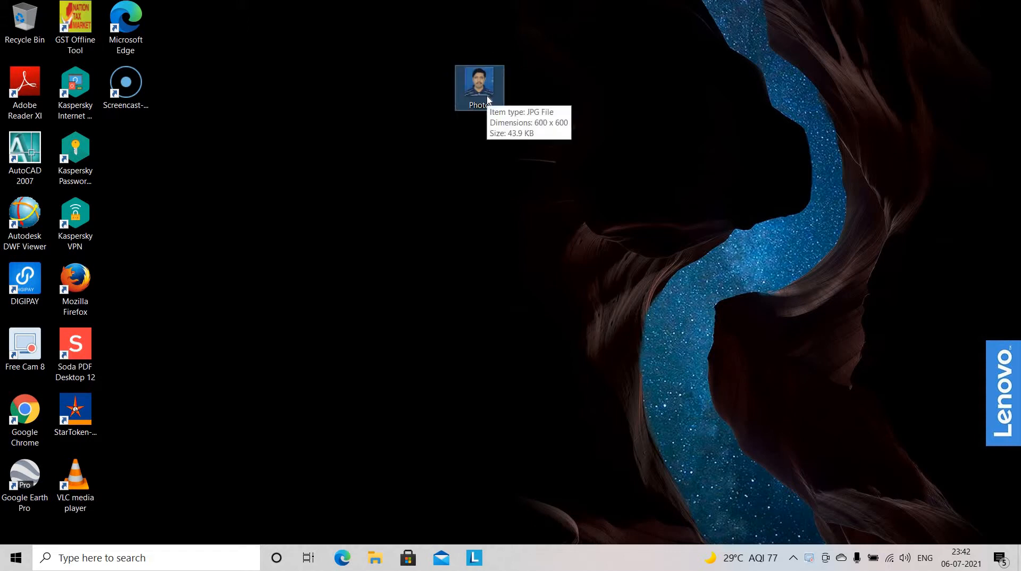
right_click(482, 89)
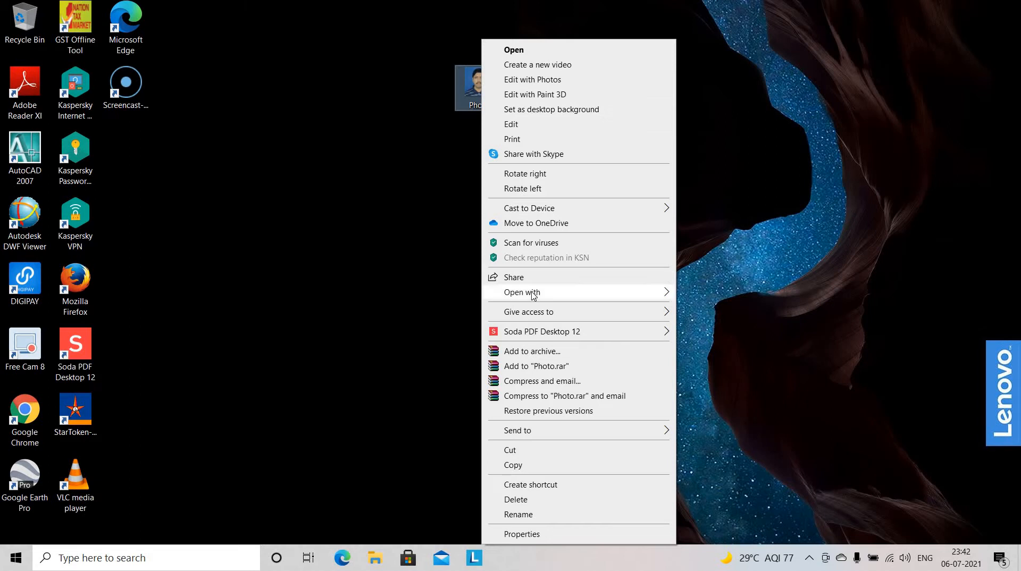
mouse_move(621, 294)
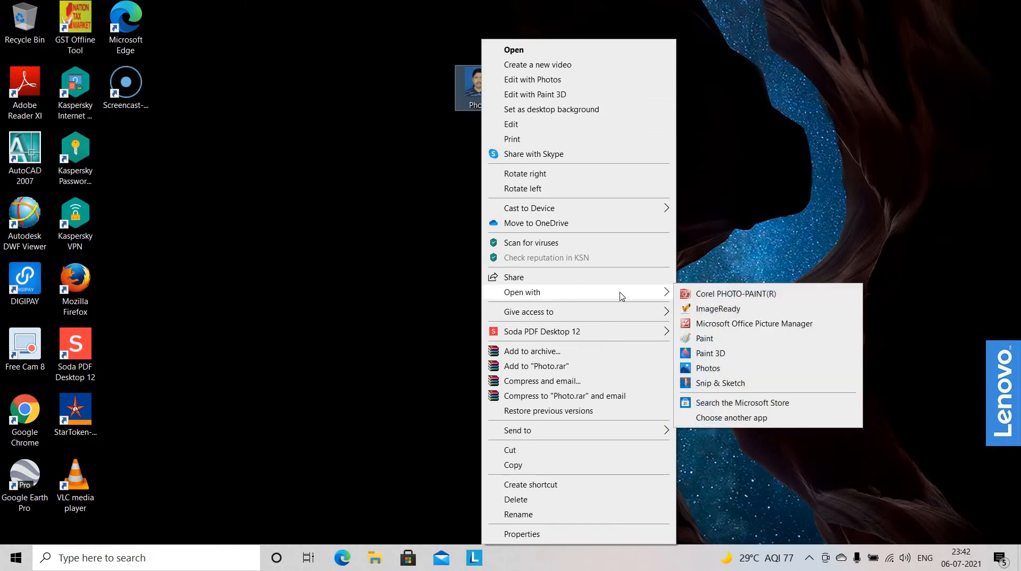
left_click(707, 344)
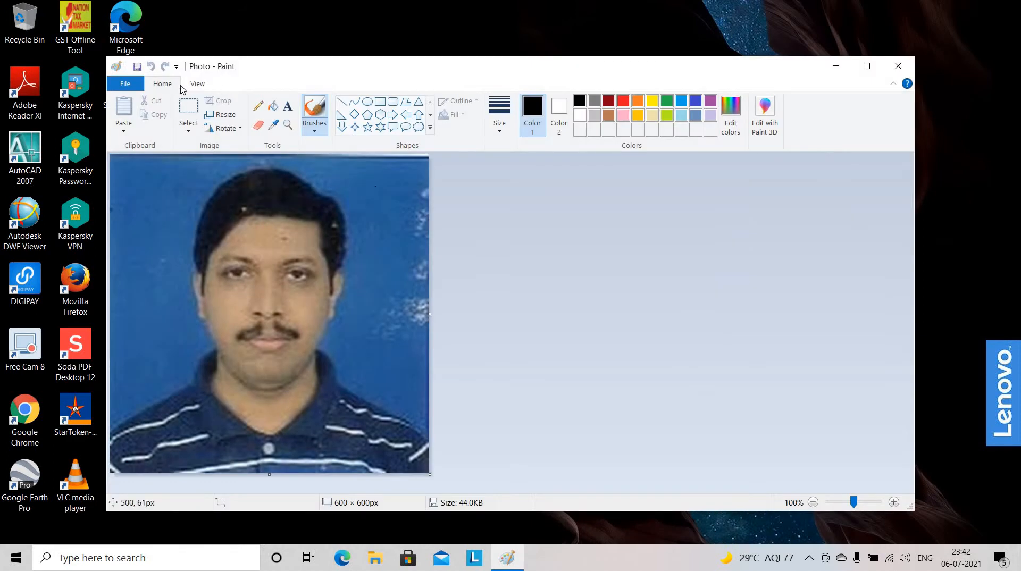
Save the picture to the desktop as a 24-bit bitmap named Photo1, close Paint and place the new file directly below Photo
left_click(128, 84)
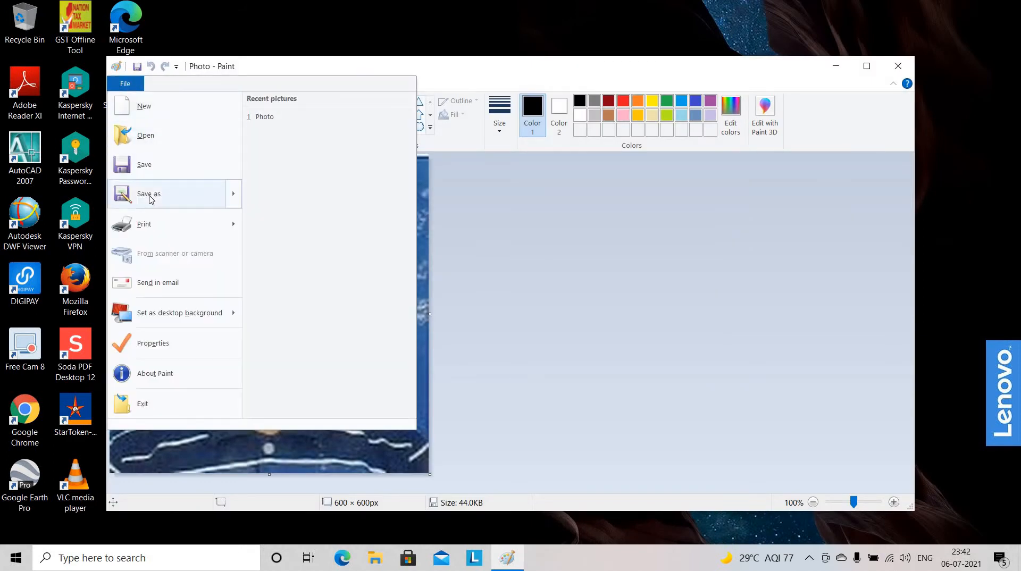
mouse_move(151, 198)
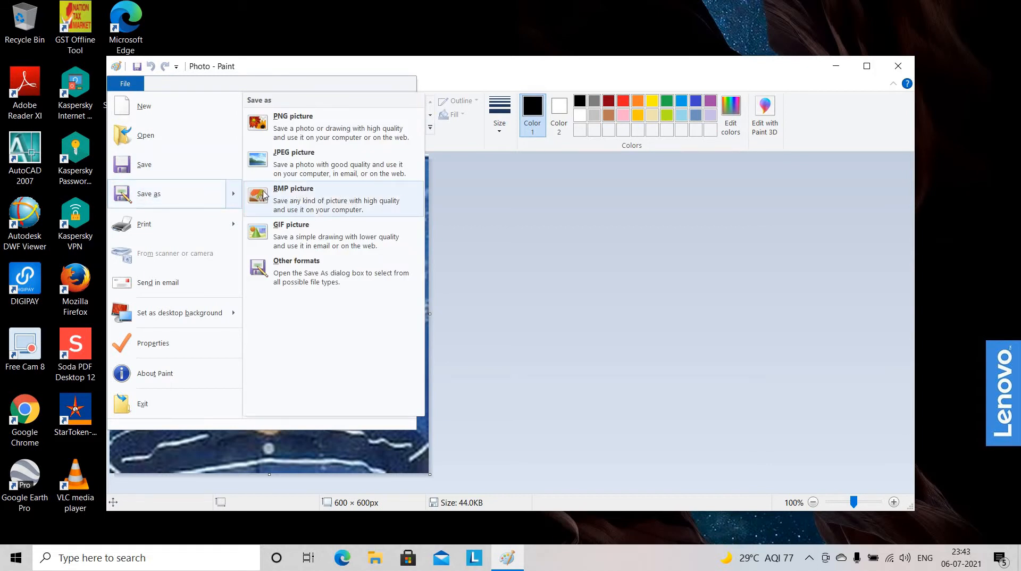
left_click(321, 199)
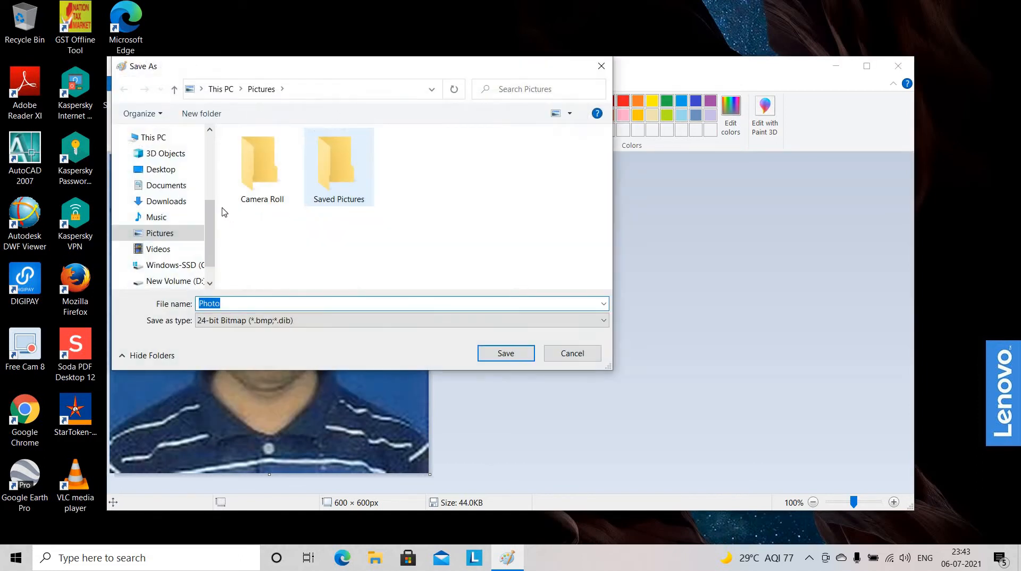
left_click(169, 172)
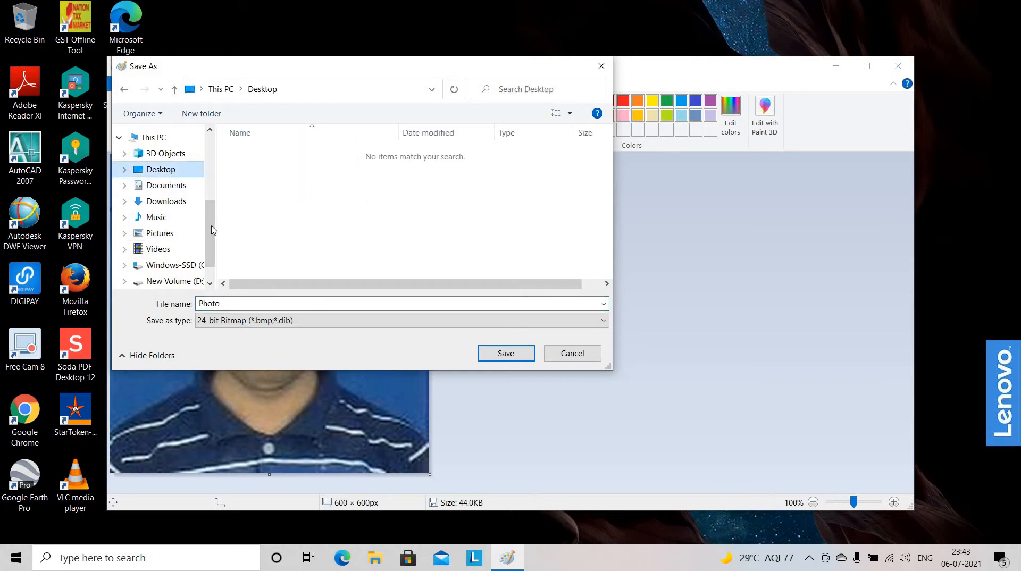
double_click(232, 306)
left_click(240, 303)
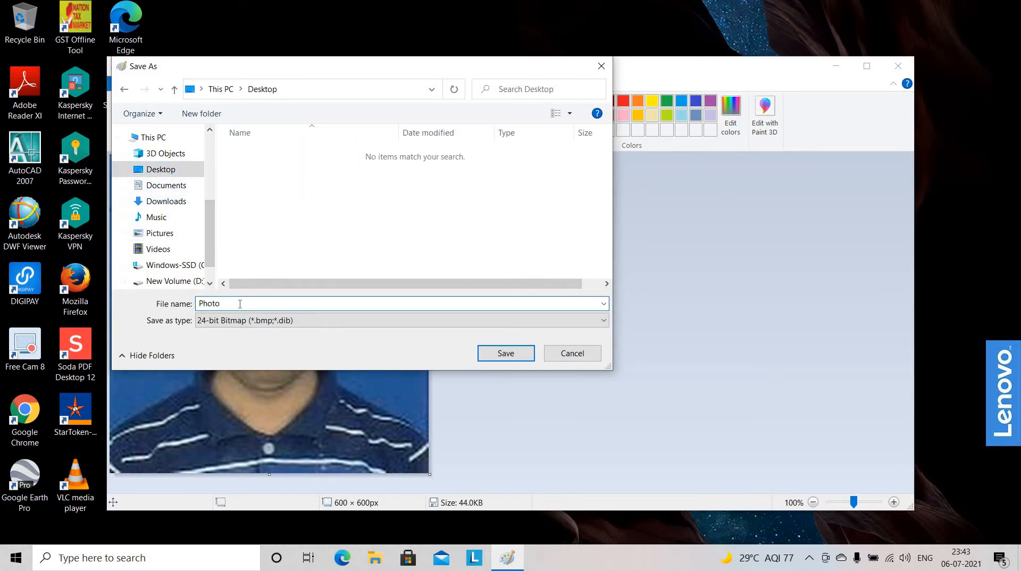
type("1")
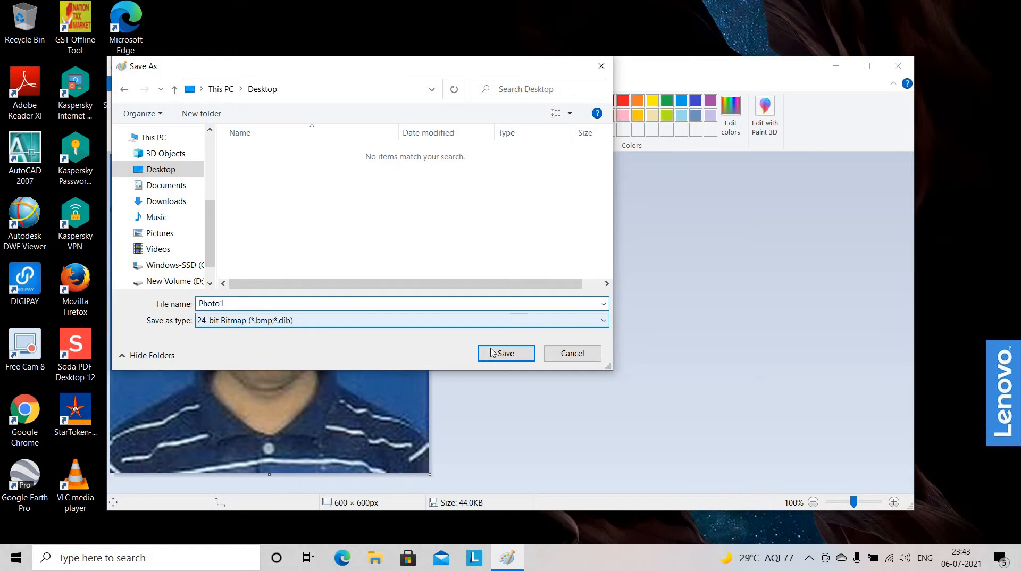
left_click(510, 355)
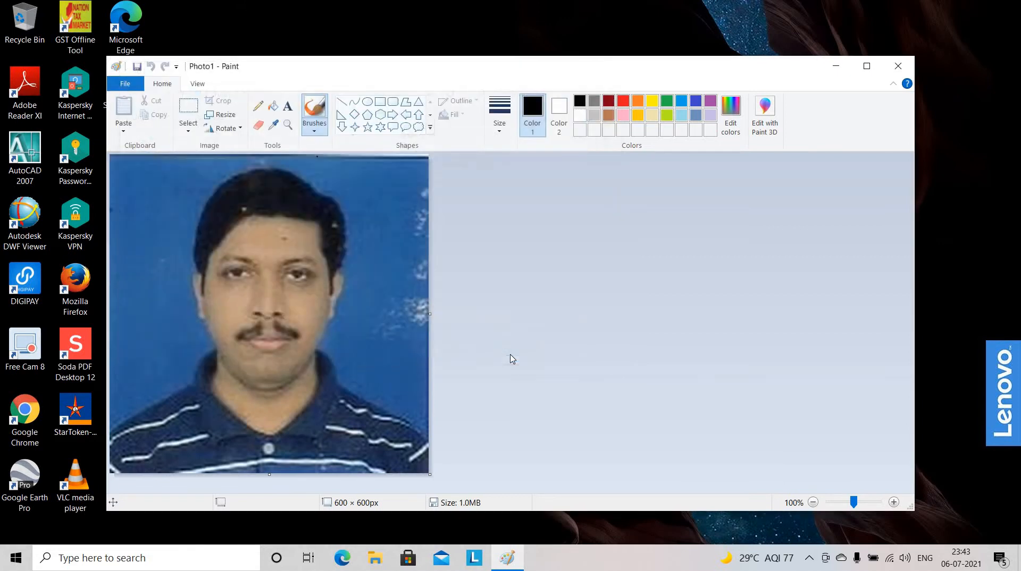
left_click(899, 66)
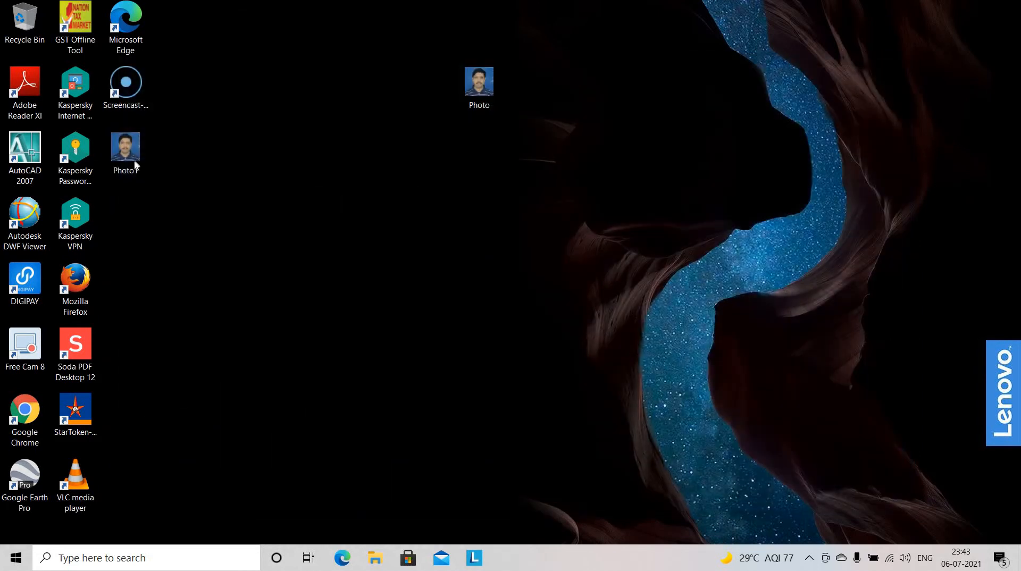
left_click_drag(134, 160, 478, 151)
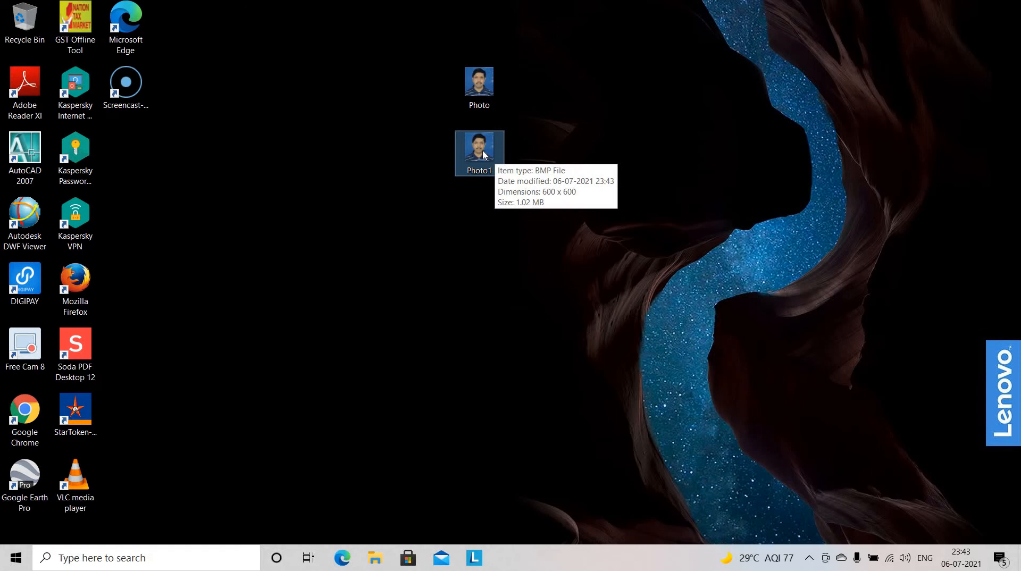
View the file properties of Photo1 and of the original Photo to compare their file types
right_click(483, 150)
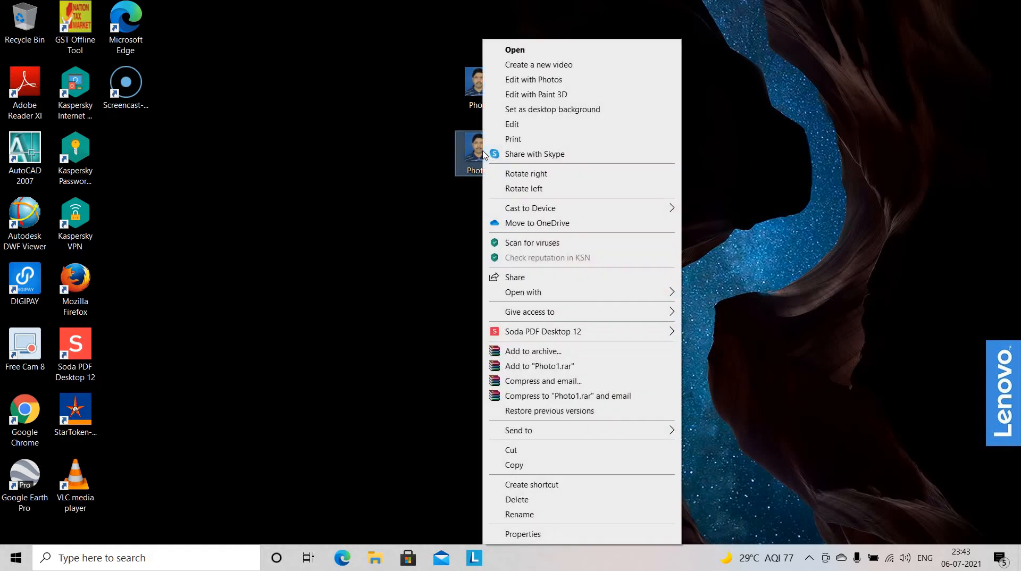
left_click(524, 534)
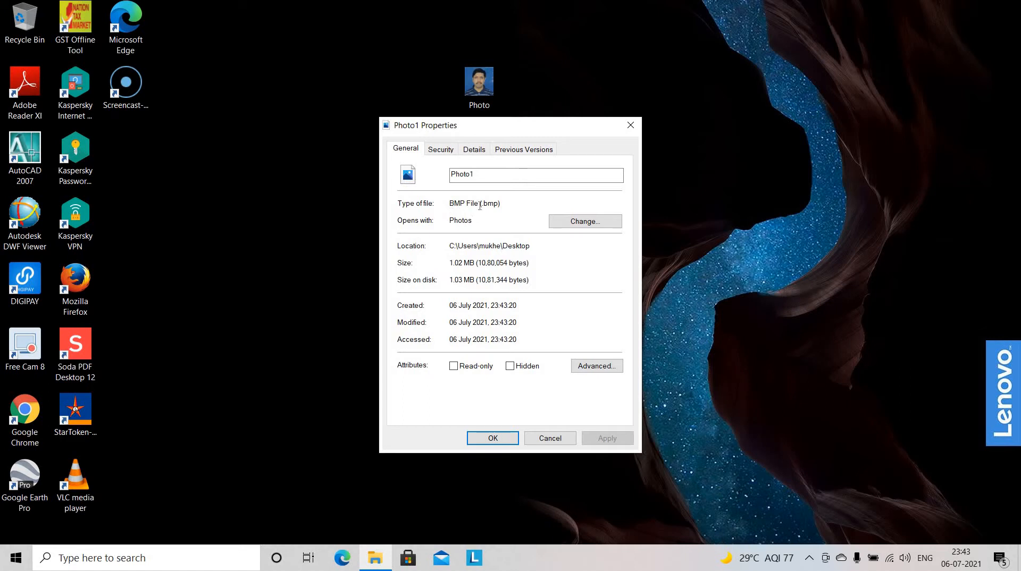
left_click(631, 125)
left_click(480, 87)
right_click(480, 87)
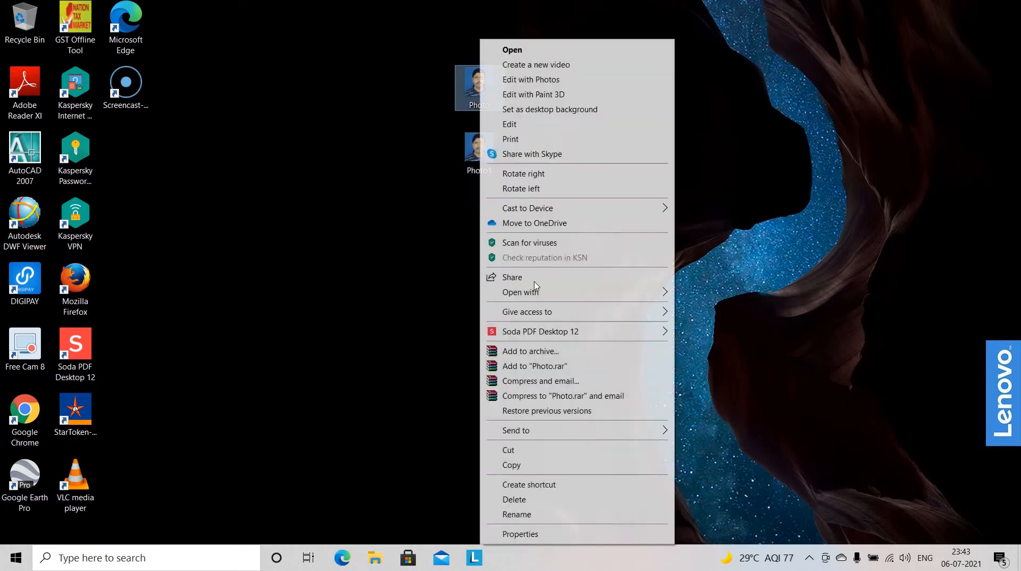
left_click(520, 533)
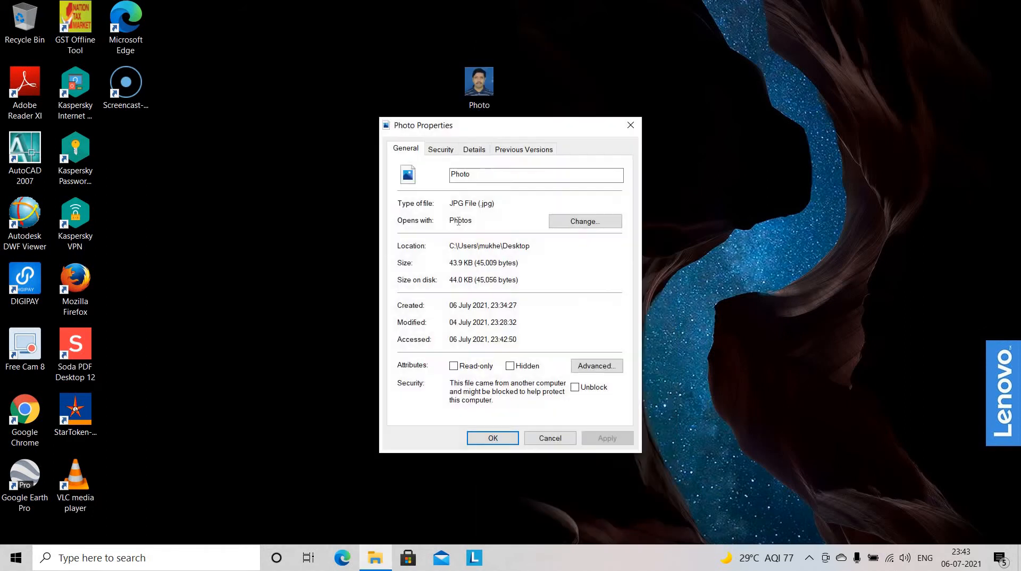
left_click(551, 440)
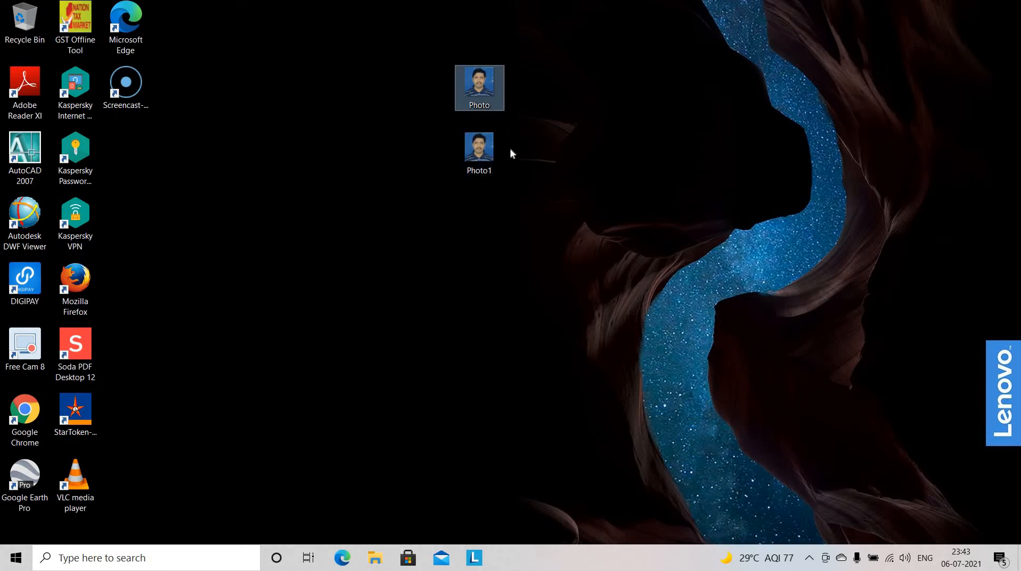
Create a new text document on the desktop, keeping its default name, and open it in Notepad
right_click(541, 147)
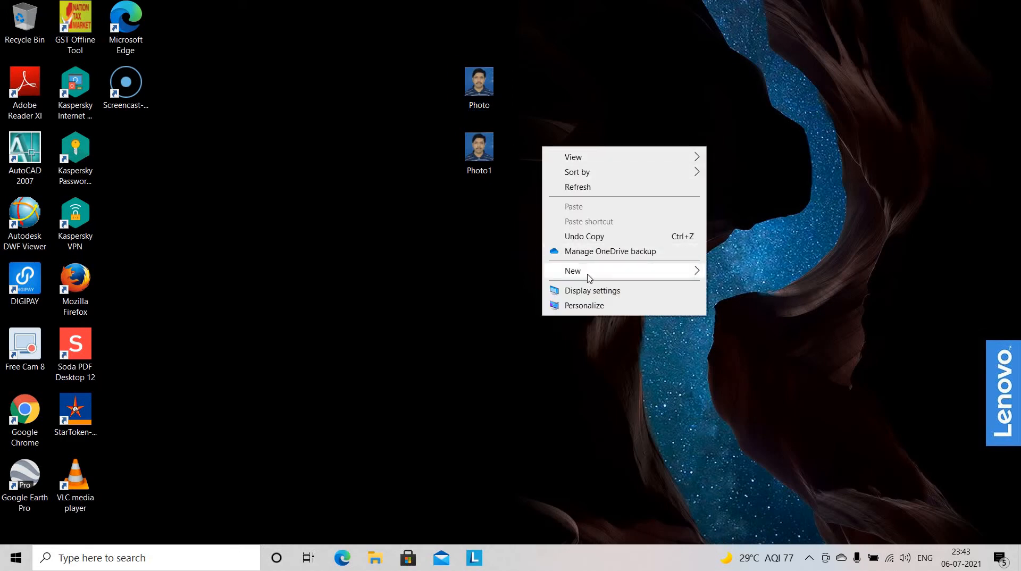
mouse_move(589, 277)
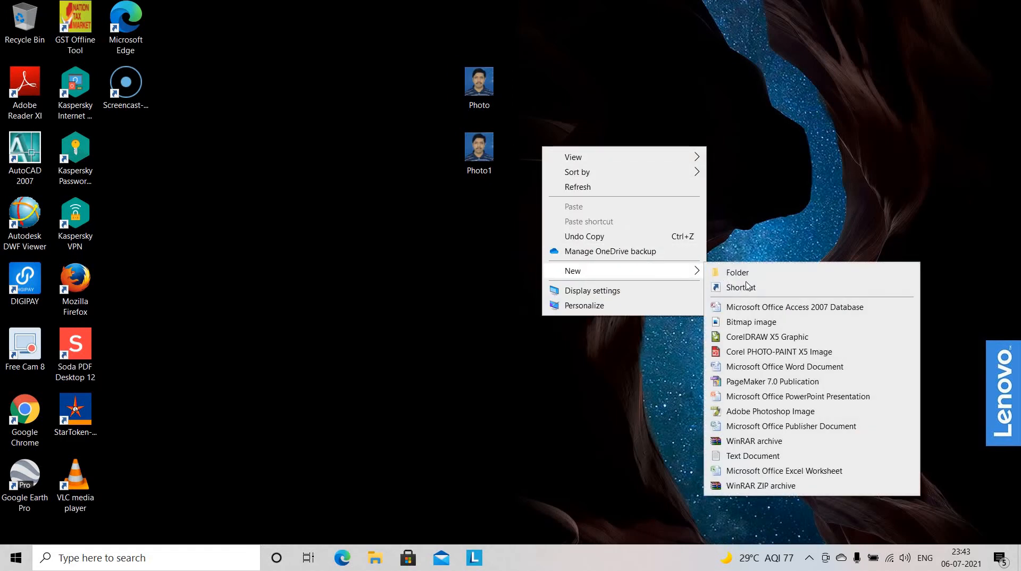
left_click(754, 456)
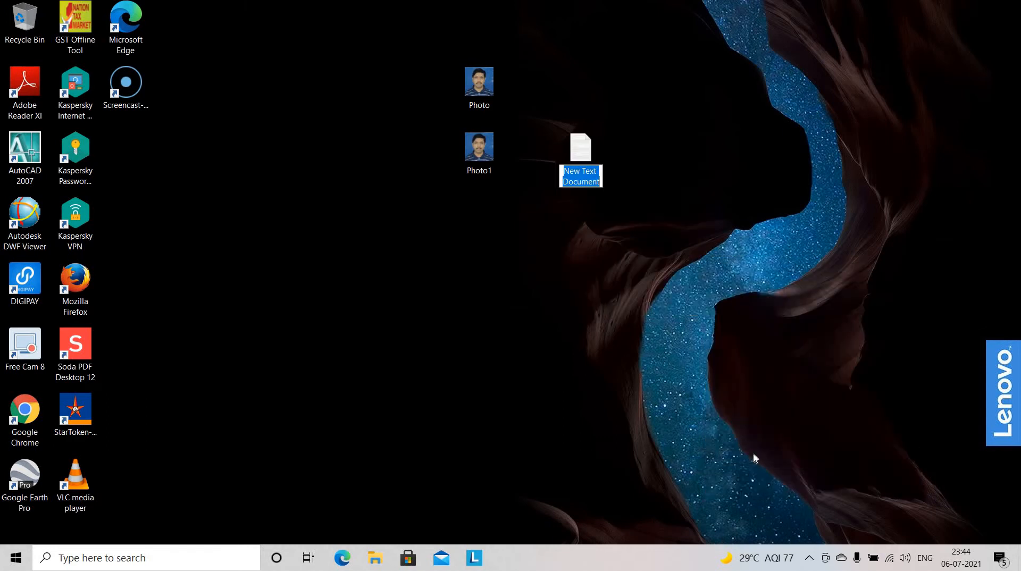
key("Return")
key("Return")
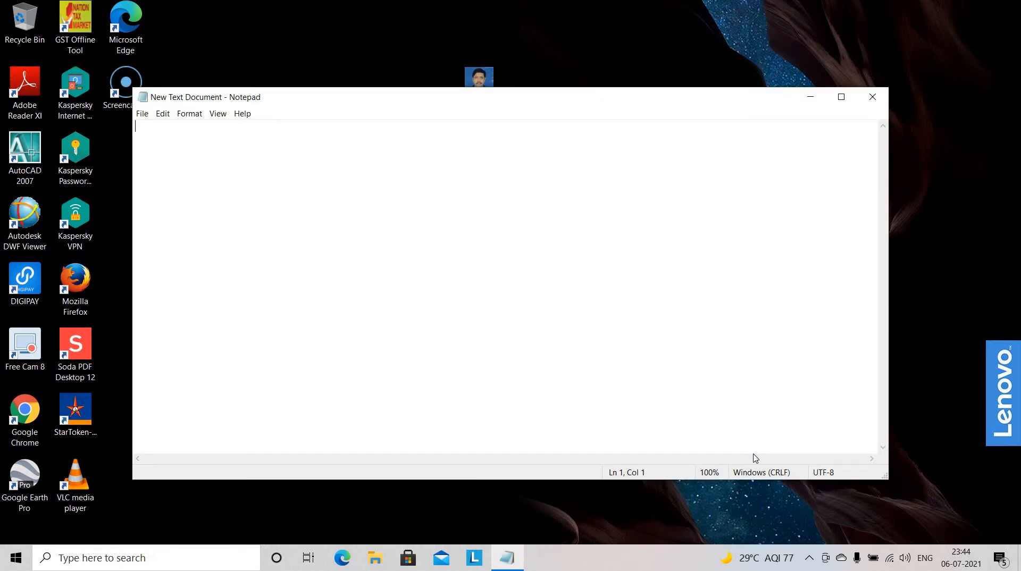
Write "[autorun]" on the first line and "icon = Photo1.bmp" on the second line of the text document
type("[")
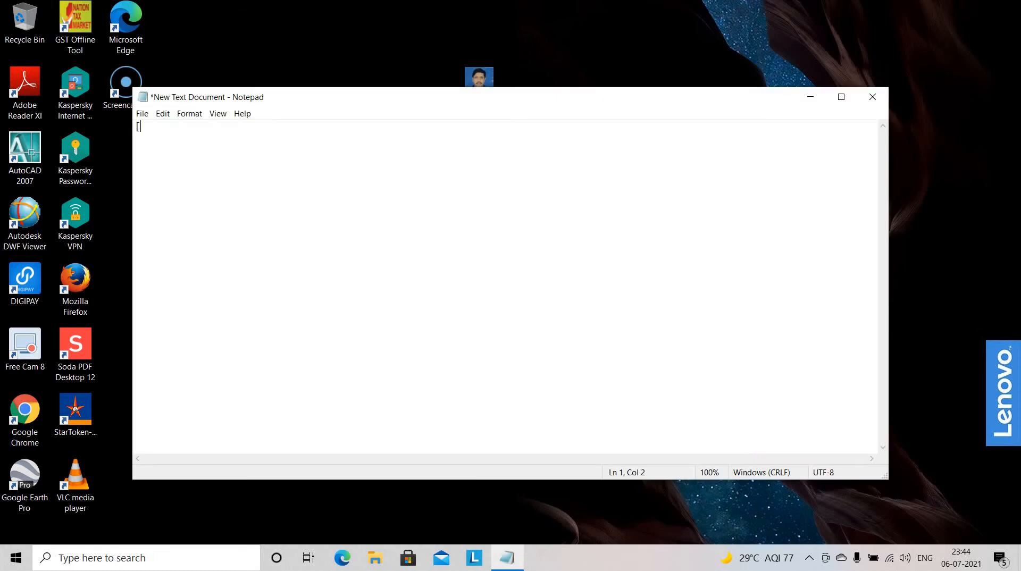
type("autorun")
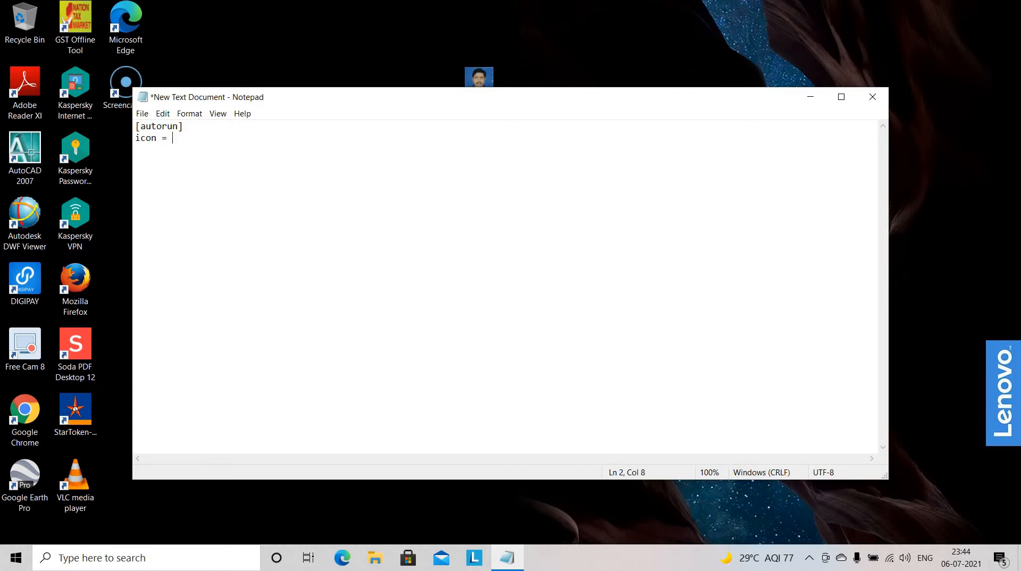
left_click_drag(400, 102, 447, 193)
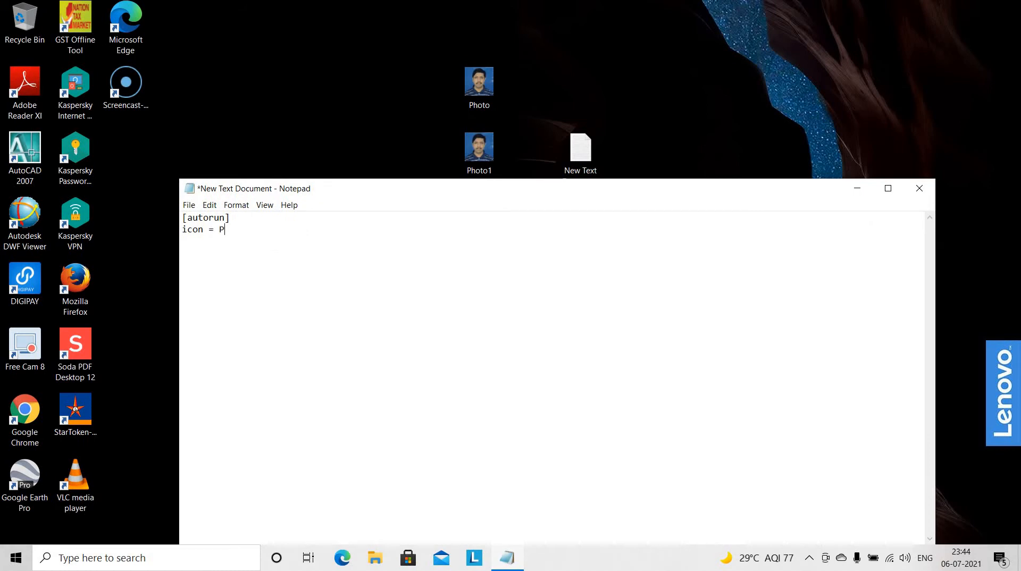
type("hoto1.bmp")
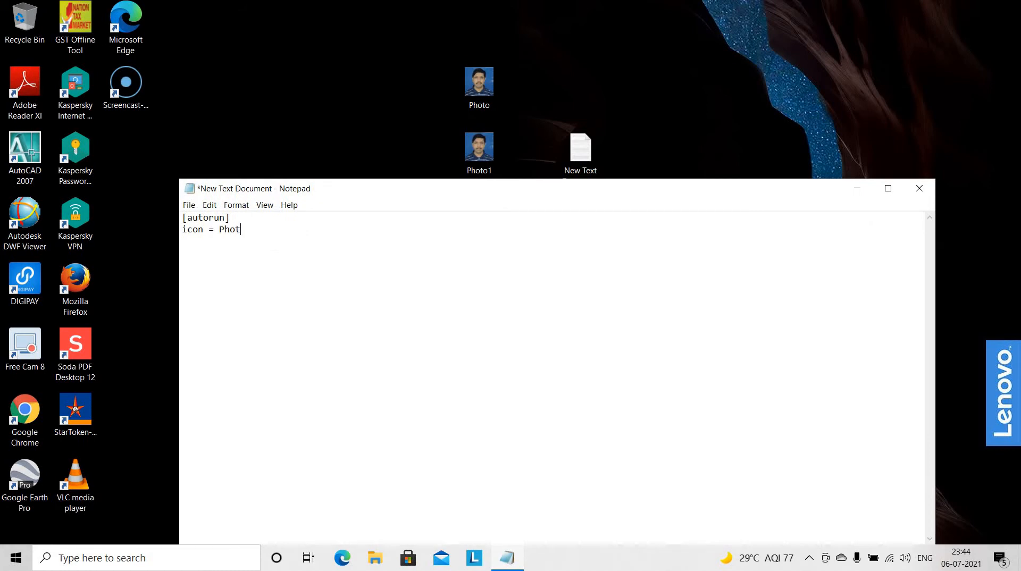
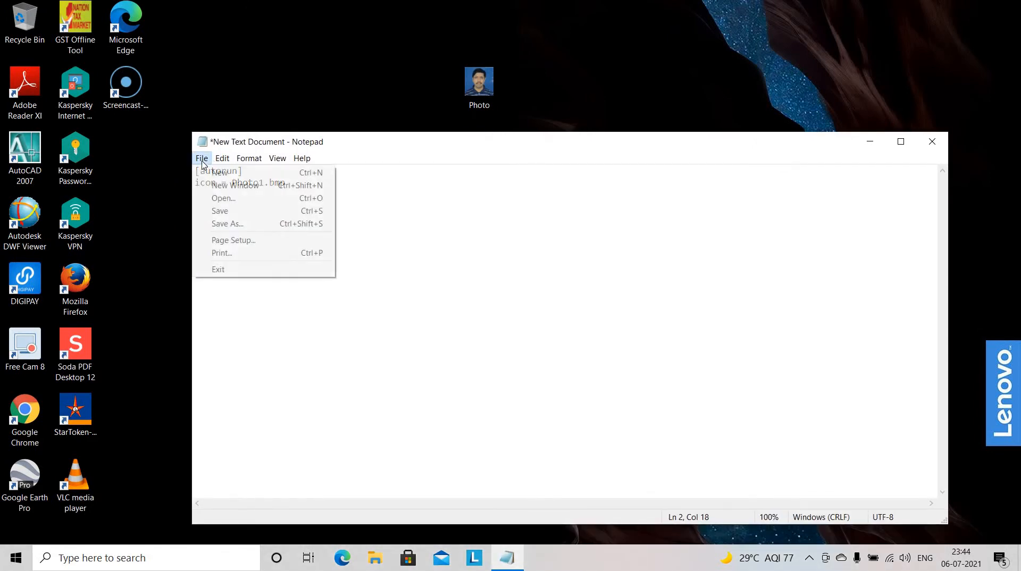
Save the text document to the desktop as autorun.inf and place the new file beside Photo1
left_click(220, 226)
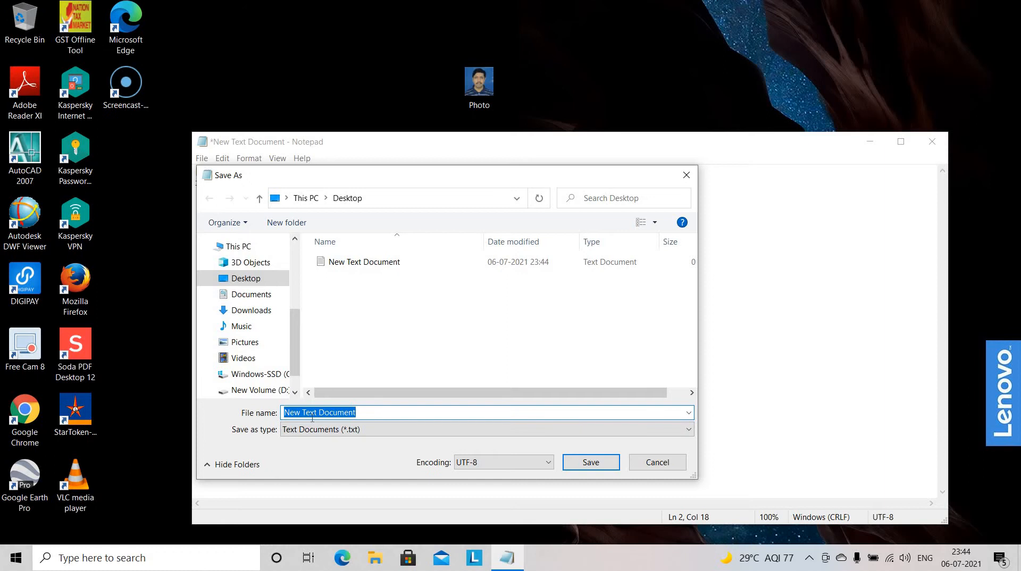
type("autorun.in")
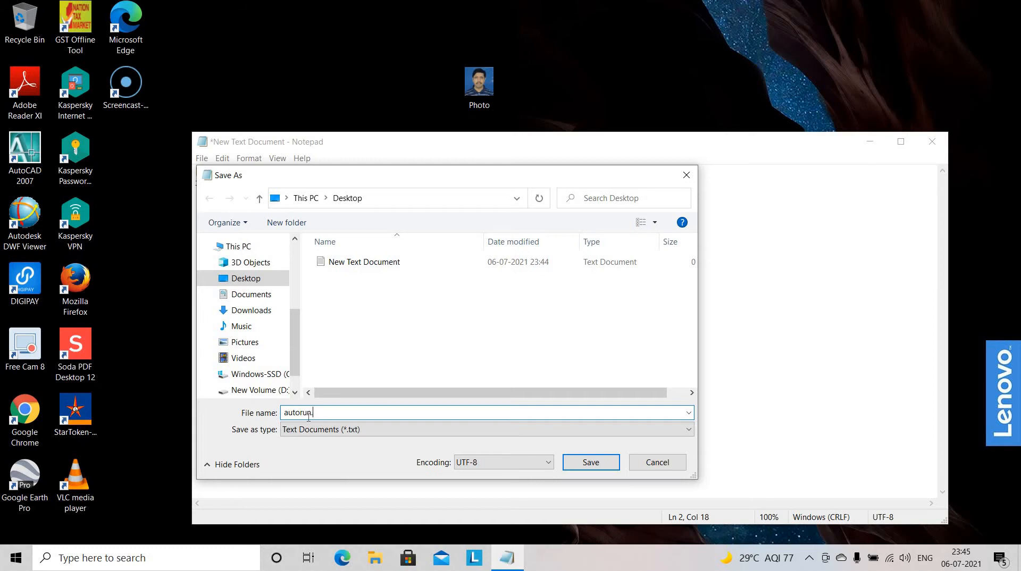
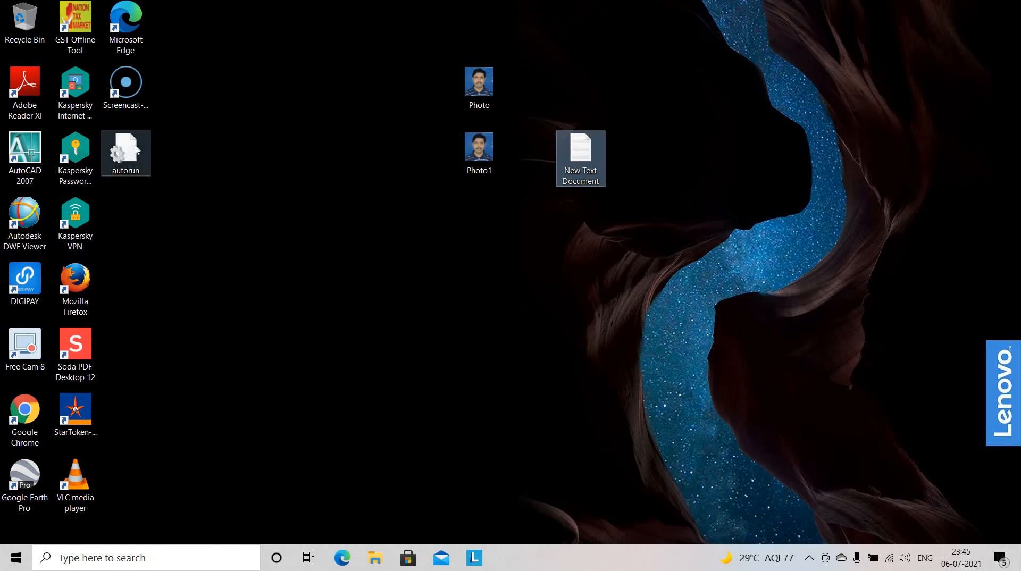
left_click_drag(126, 152, 436, 155)
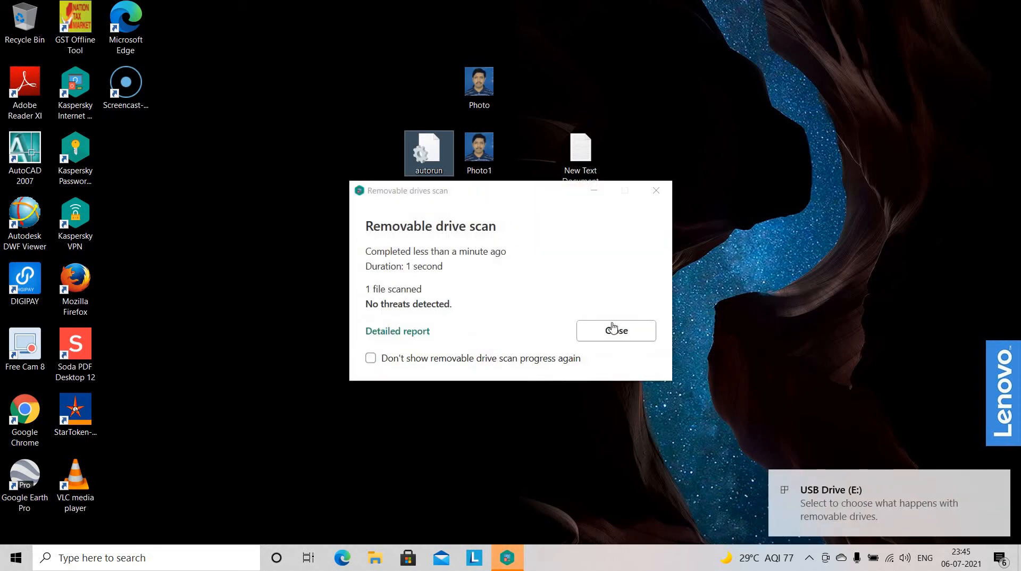
Copy the autorun and Photo1 files from the desktop to the root of USB Drive (E:), then close the drive's window
left_click(612, 328)
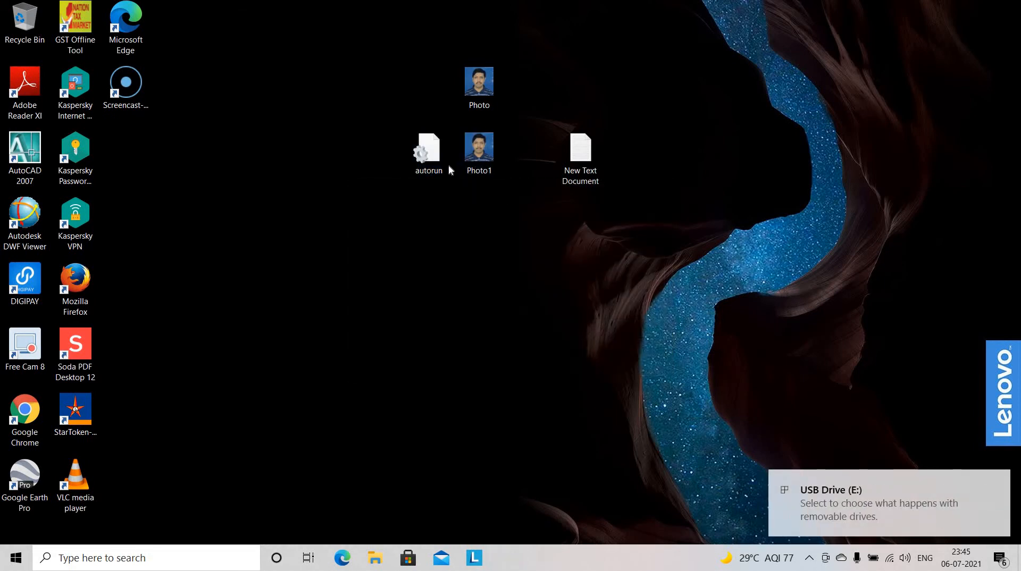
left_click_drag(506, 192, 421, 150)
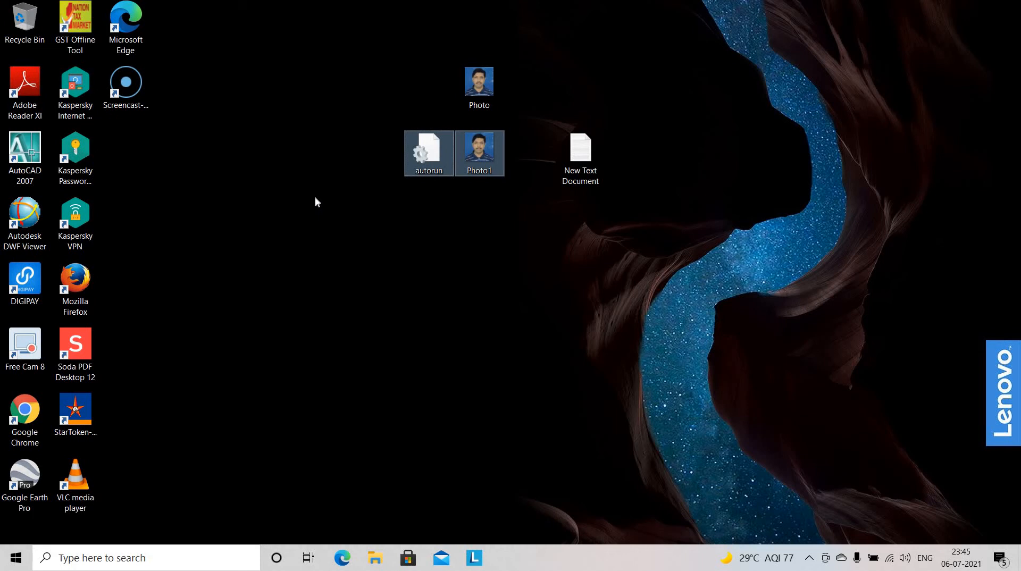
key("super+e")
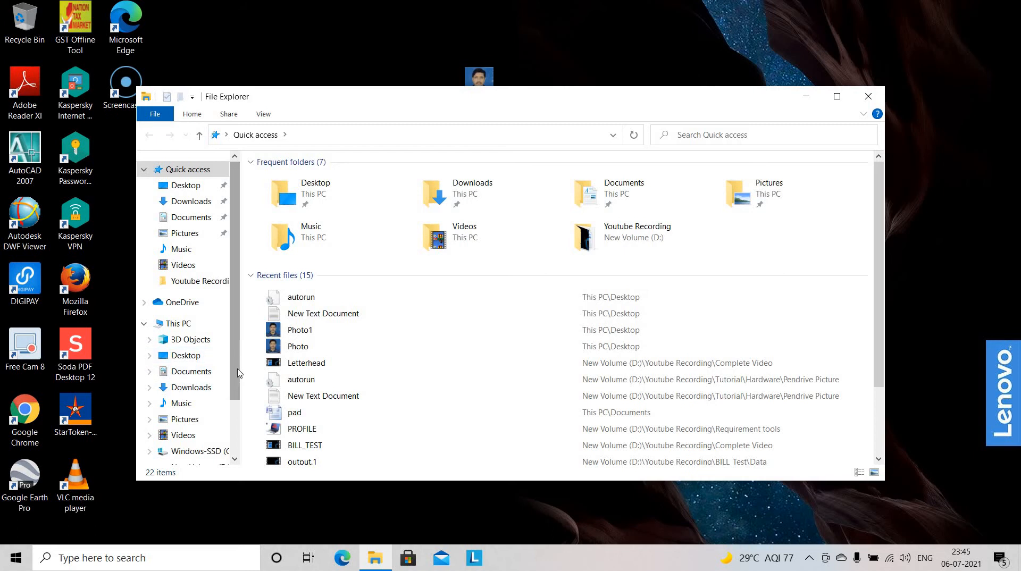
scroll(237, 372, "down", 2)
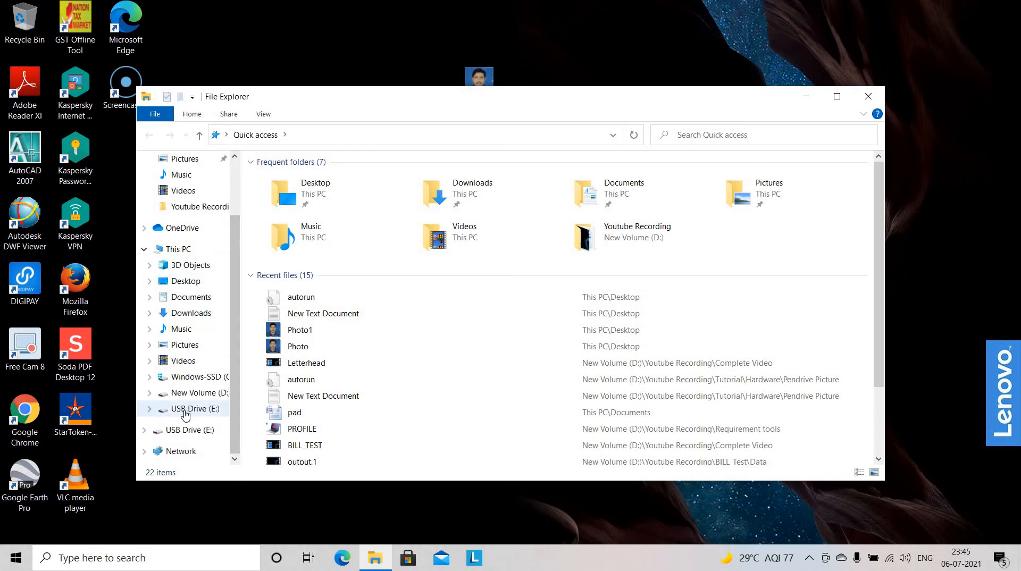
left_click(188, 409)
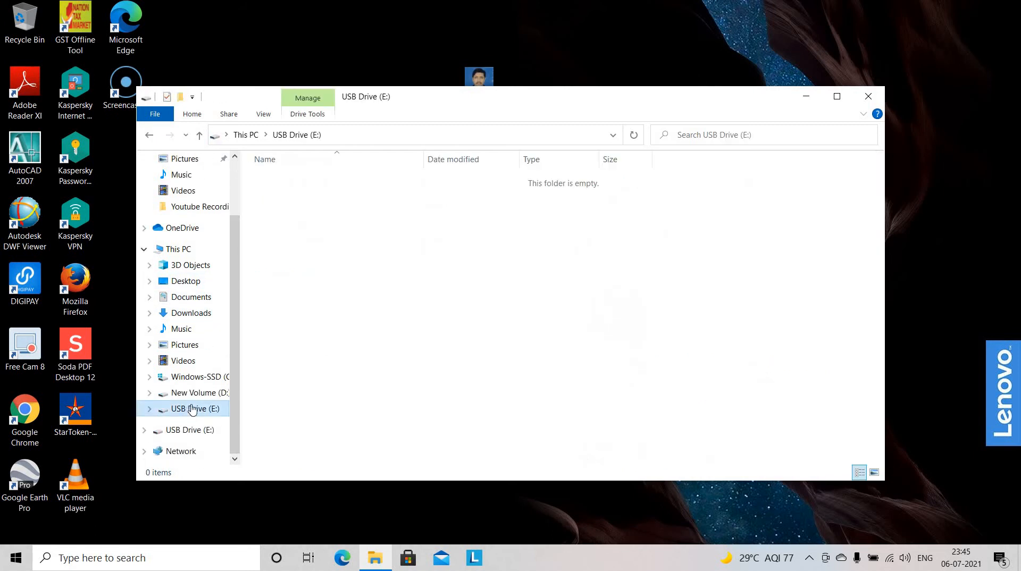
right_click(401, 240)
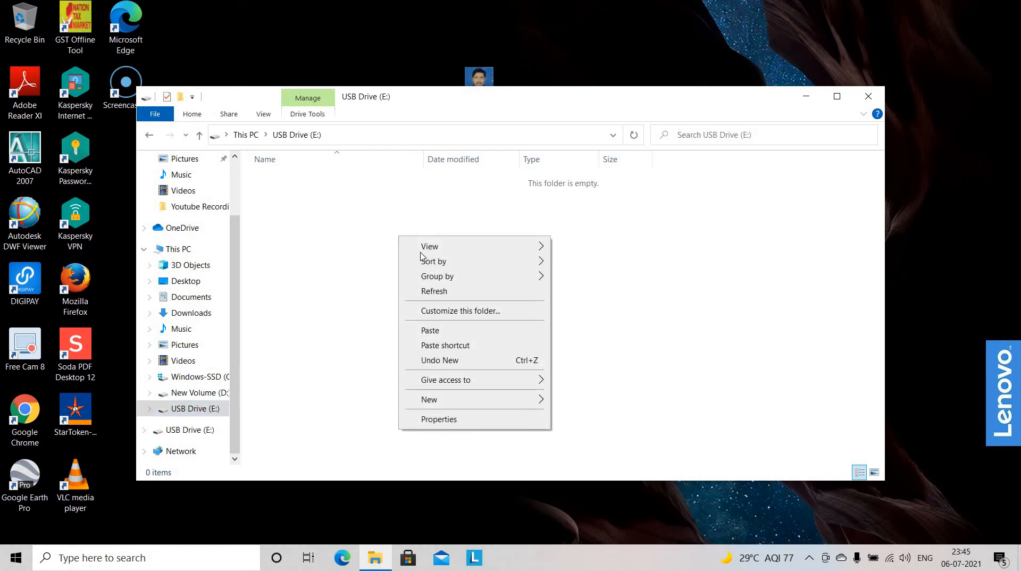
left_click(435, 332)
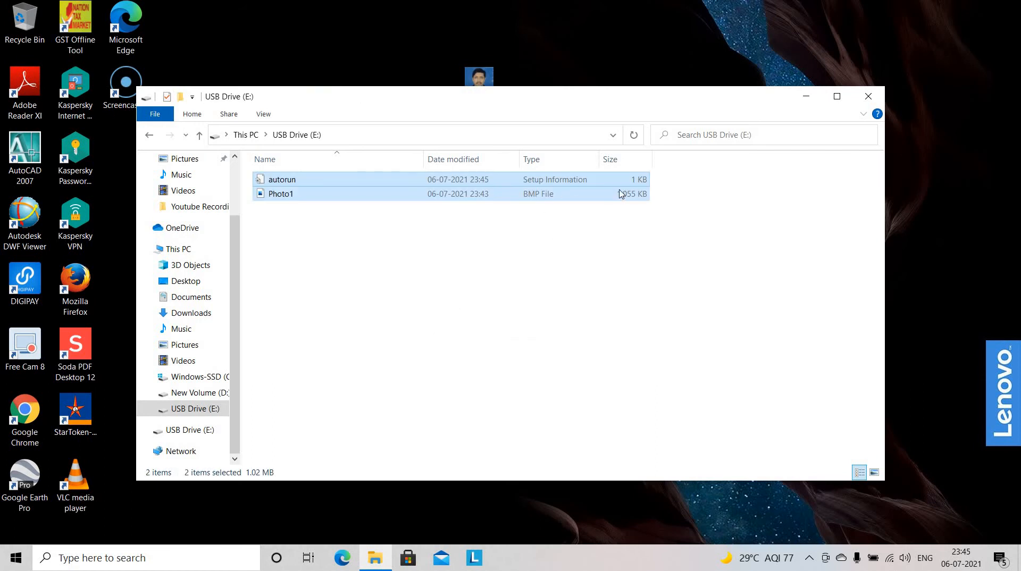
left_click(868, 97)
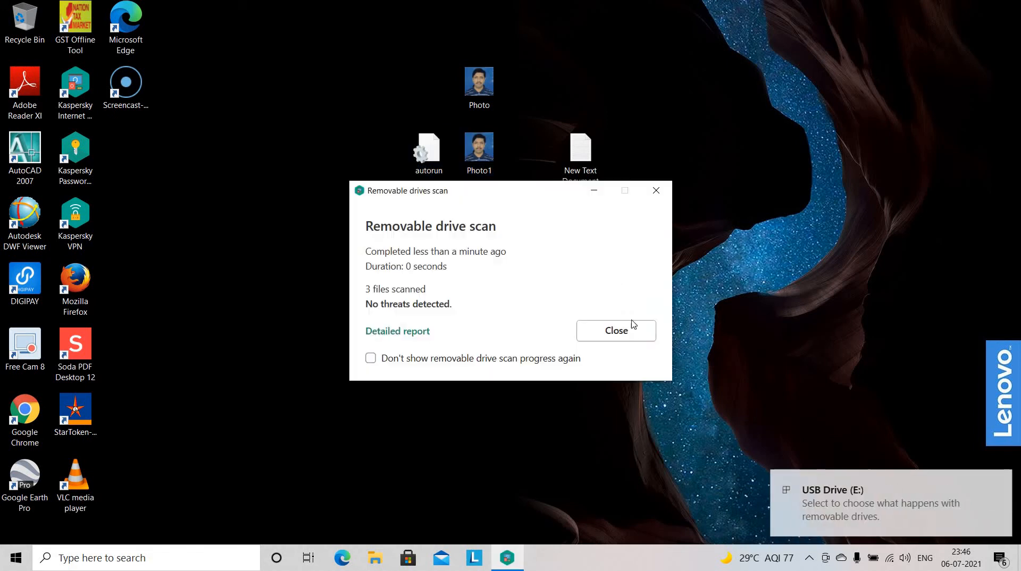
Dismiss the removable drive scan and add the Computer icon to the desktop through the desktop icon settings
left_click(908, 473)
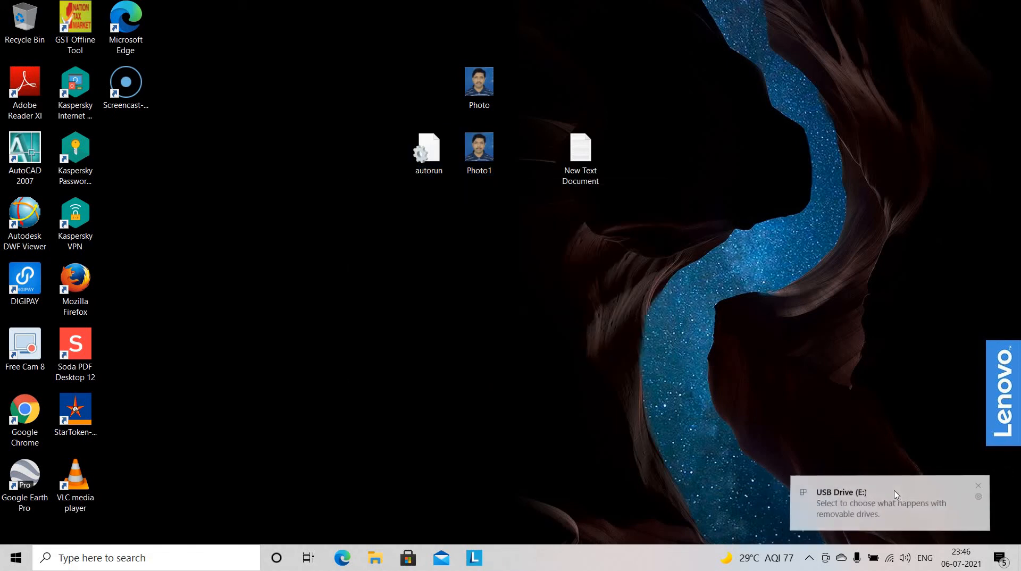
left_click(2, 106)
right_click(213, 159)
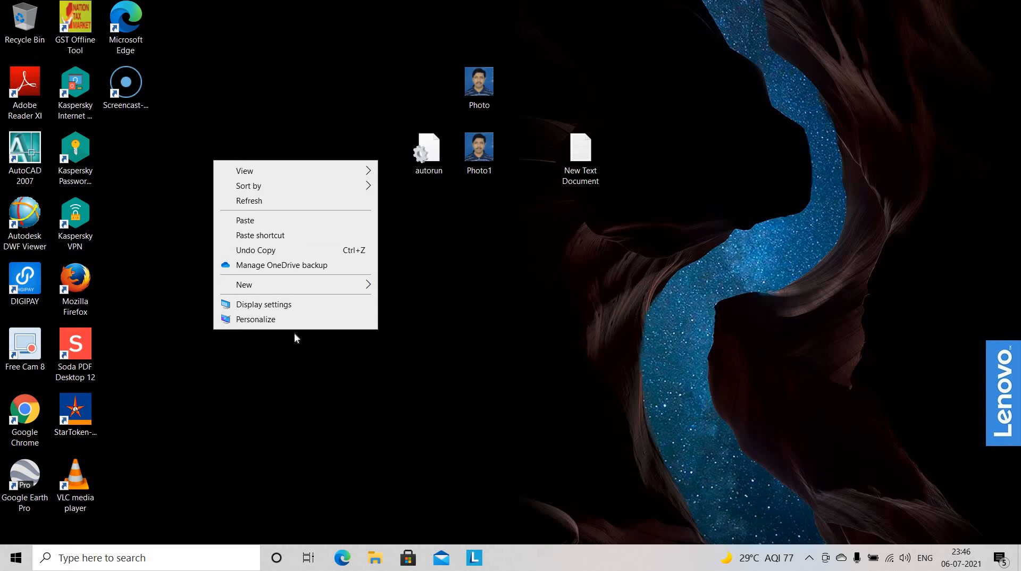
left_click(266, 319)
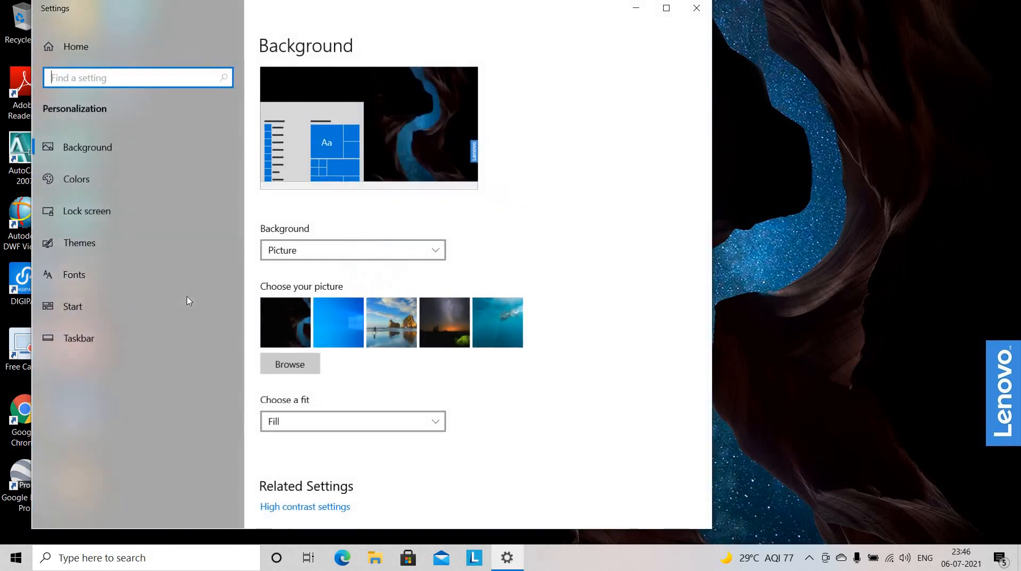
left_click(75, 242)
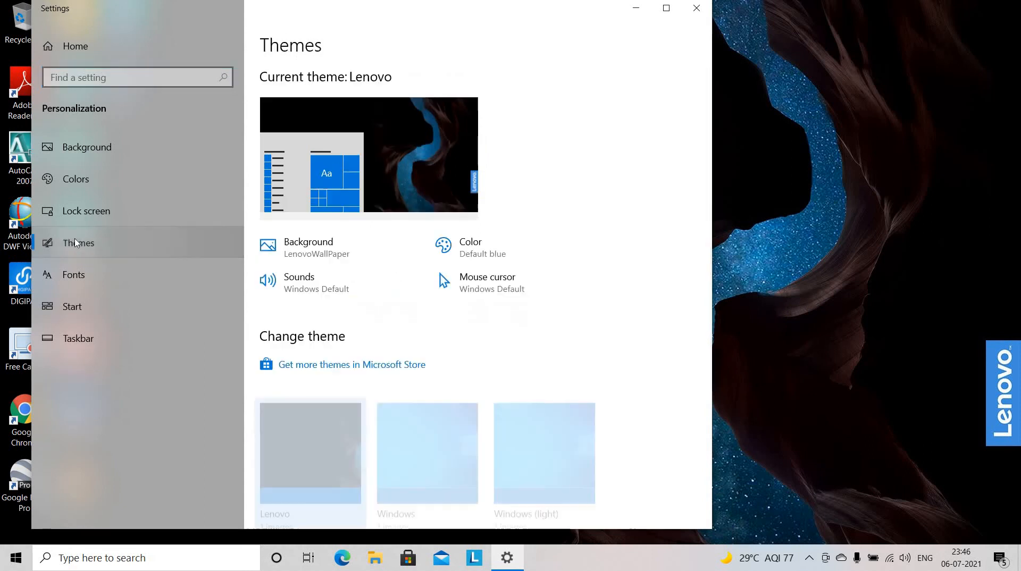
scroll(396, 298, "down", 10)
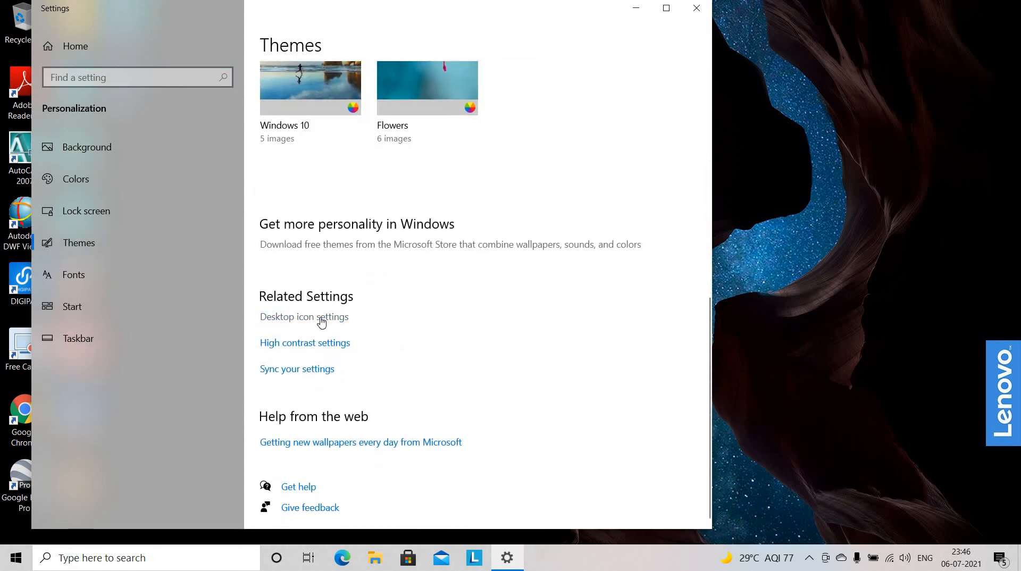
left_click(324, 318)
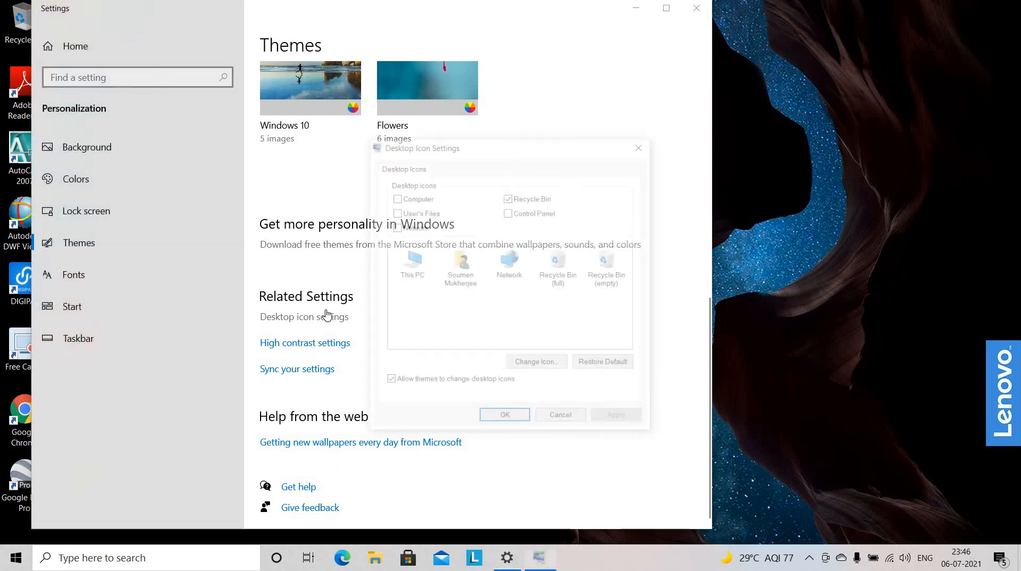
left_click(400, 200)
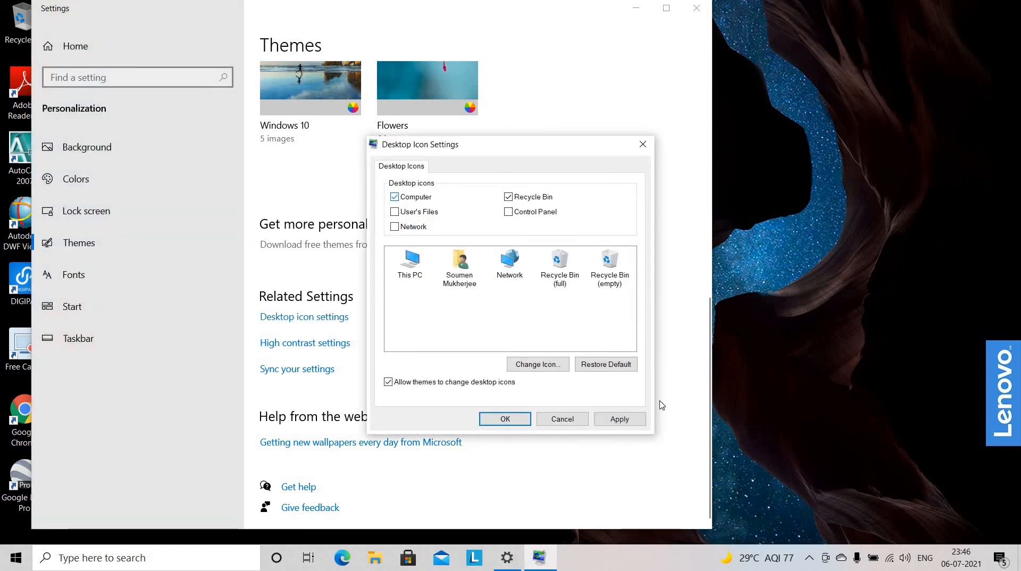
left_click(620, 420)
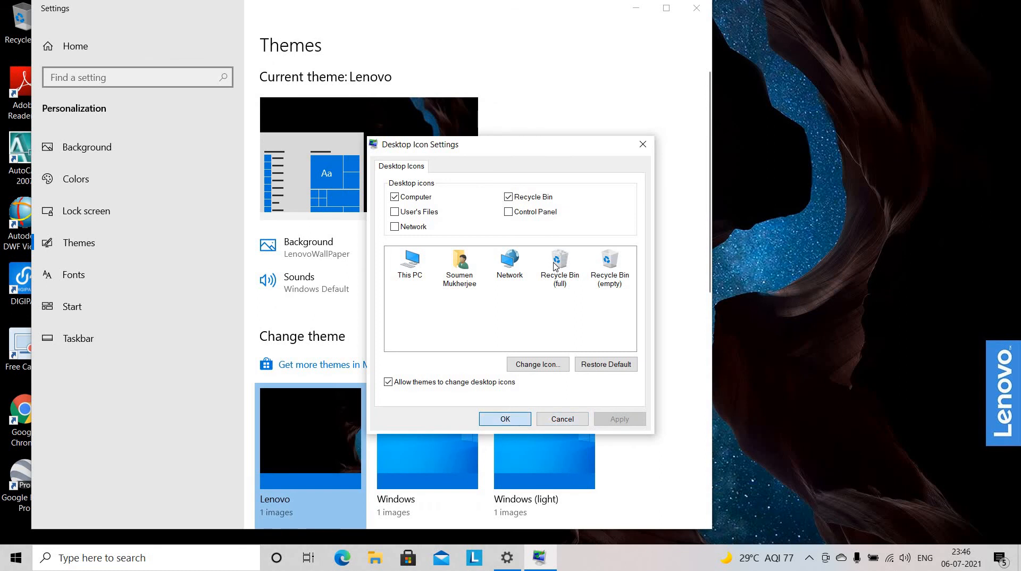
left_click(505, 419)
left_click(696, 15)
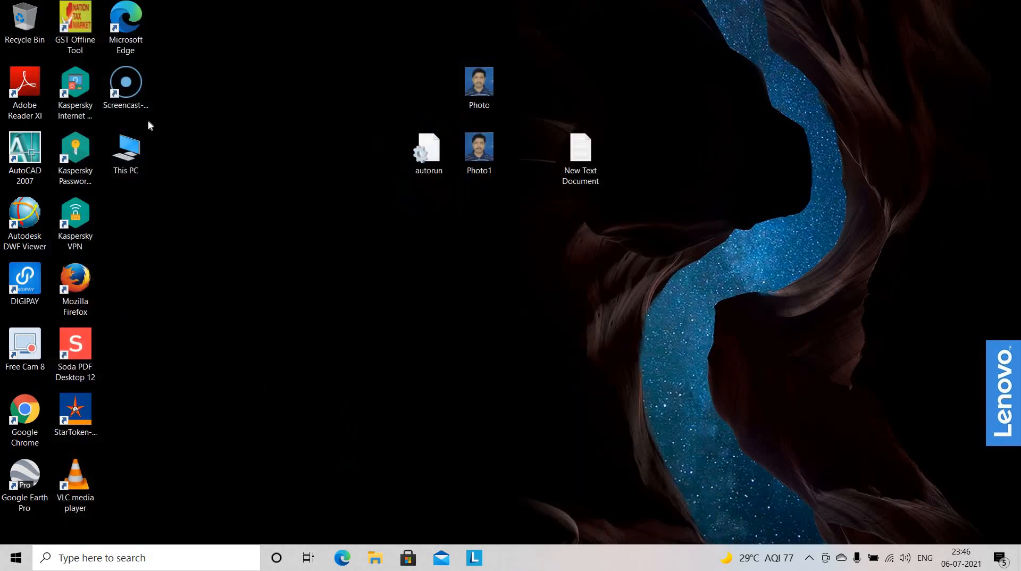
Check the icon and contents of USB Drive (E:) from This PC, dismissing the removable drive scan after the drive is reconnected
double_click(135, 167)
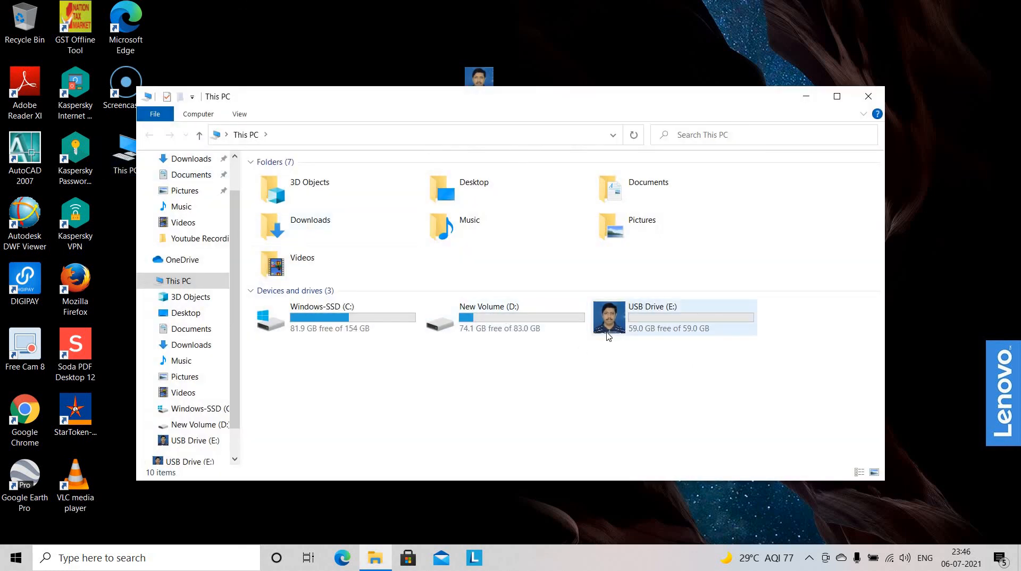
double_click(609, 337)
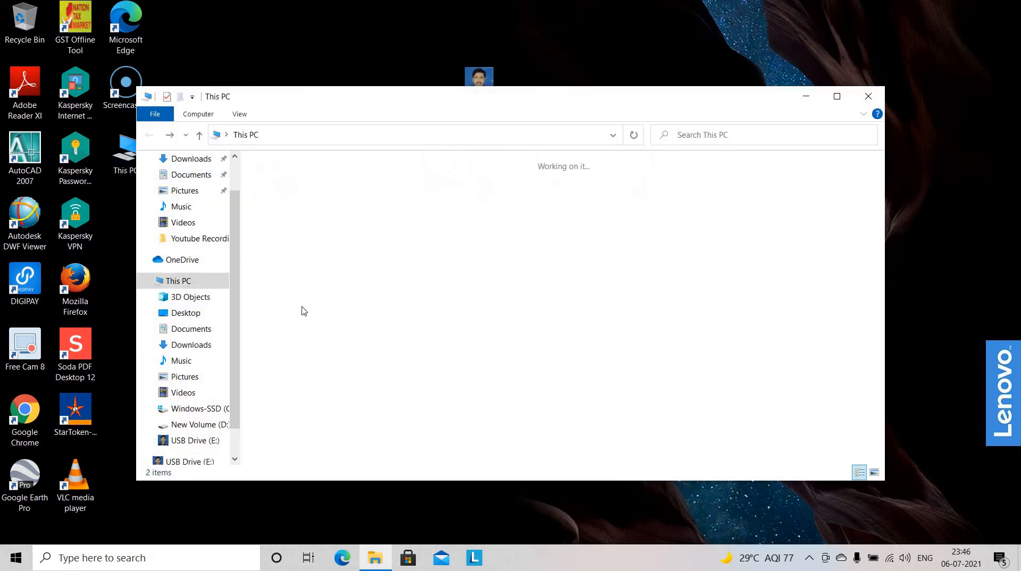
right_click(418, 349)
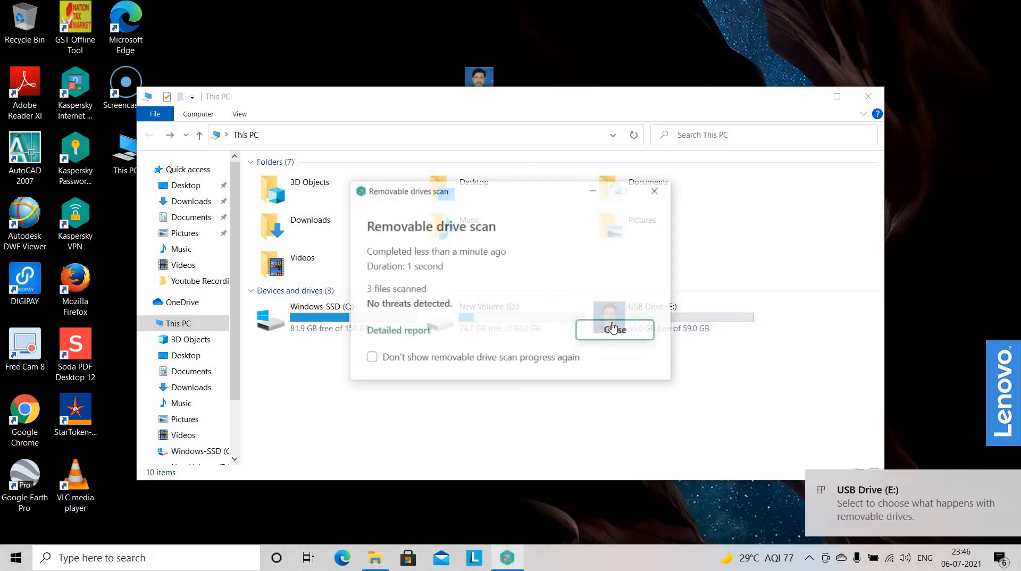
left_click(603, 332)
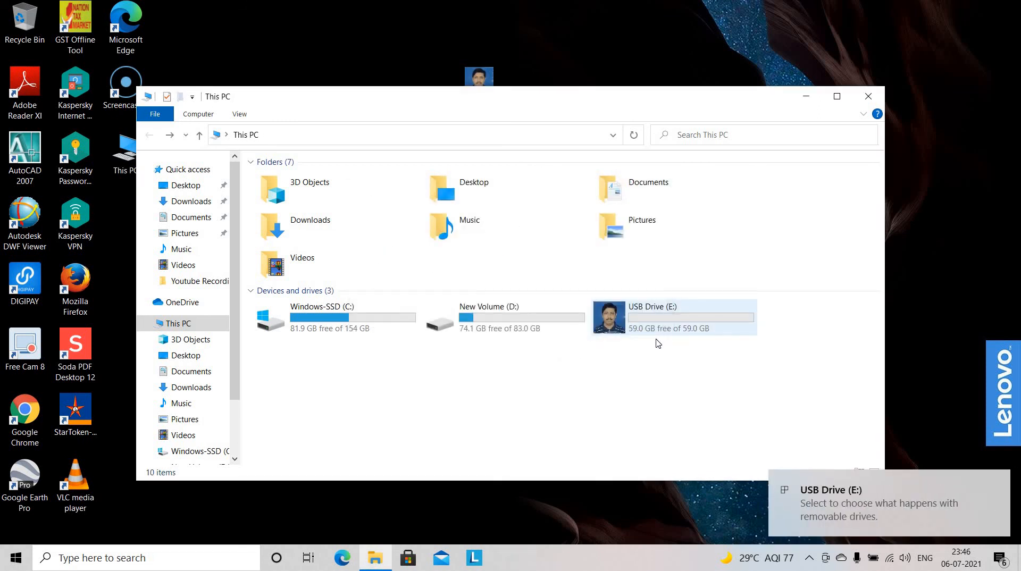